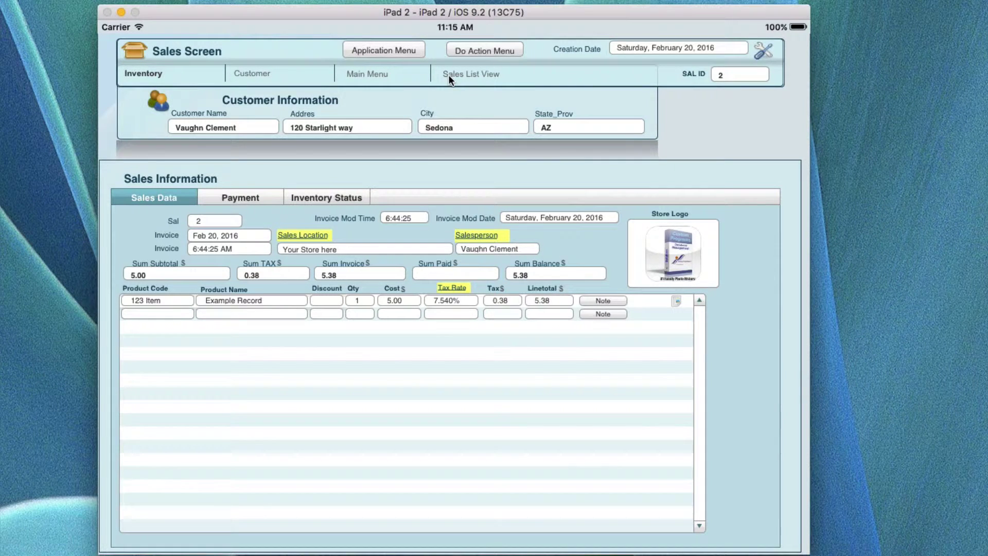
Step: Look over the list of application screens available for navigation and close it
click(391, 52)
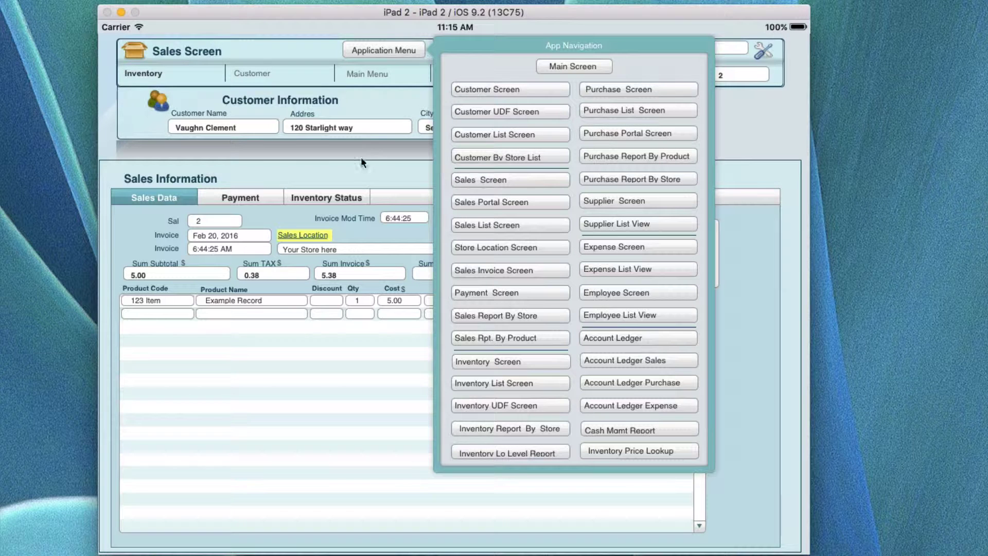
click(349, 162)
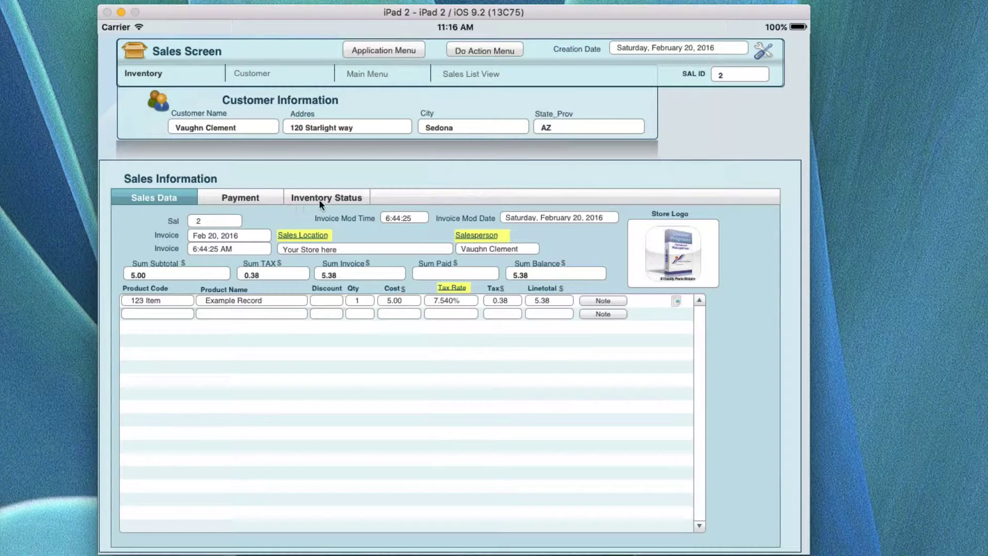
Step: Review the sale's payment details, including the Cash Received entry and the Date Paid date picker, without entering anything
click(262, 197)
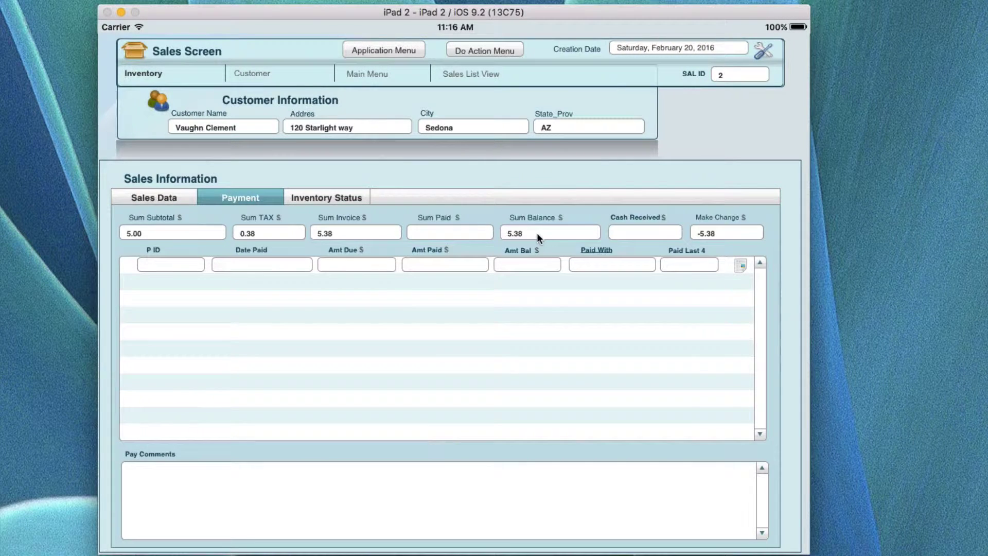
click(624, 230)
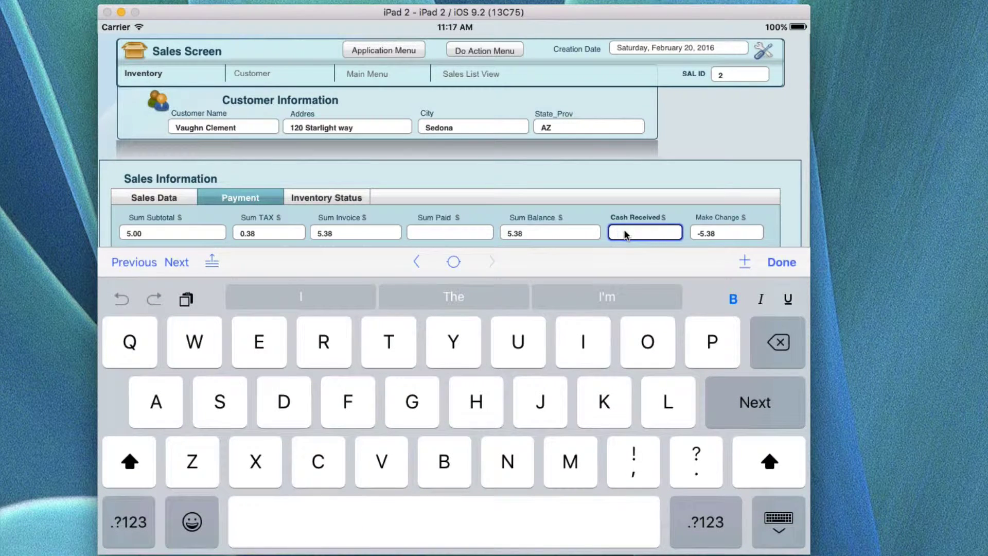
click(779, 262)
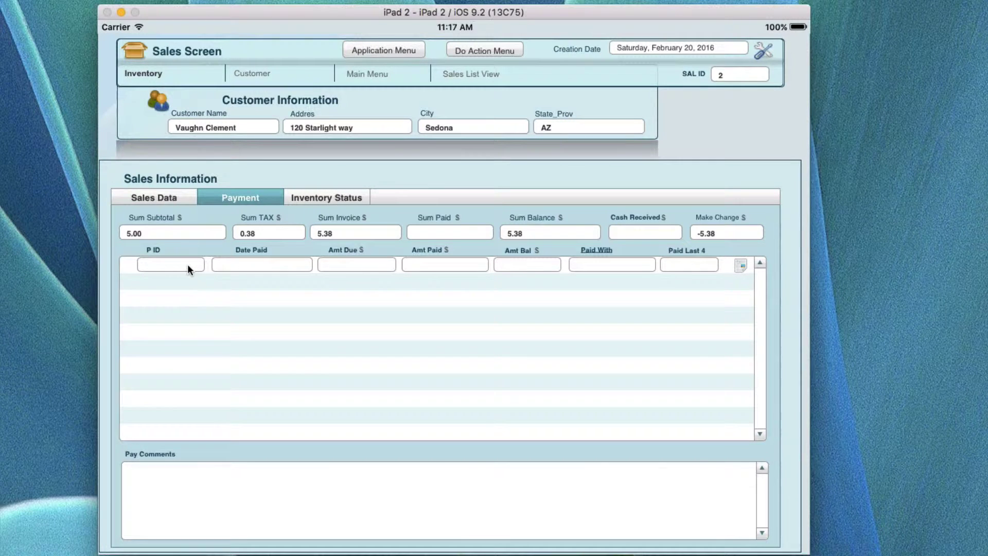
click(276, 264)
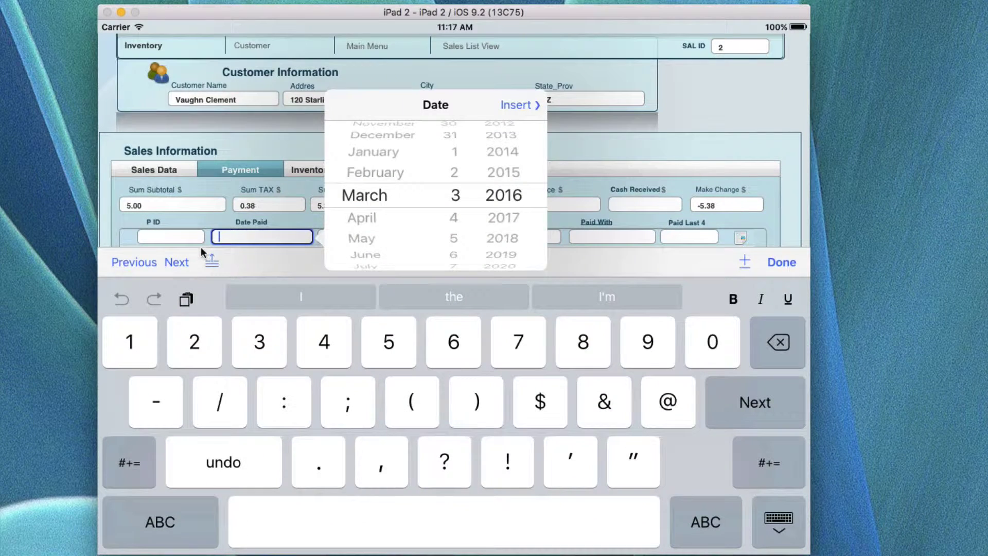
click(736, 219)
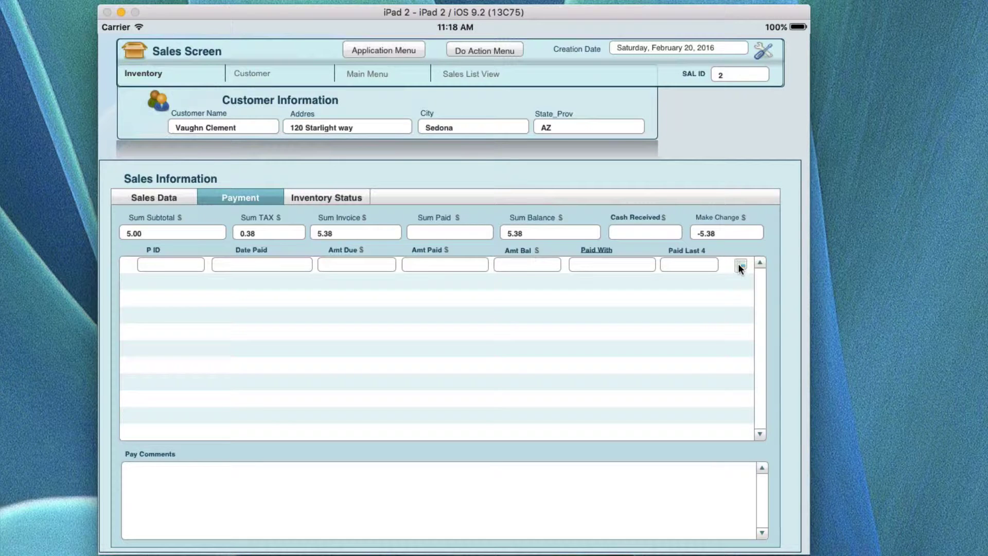
Step: Check the inventory status of stocked items by store location and return to the sales data
click(329, 197)
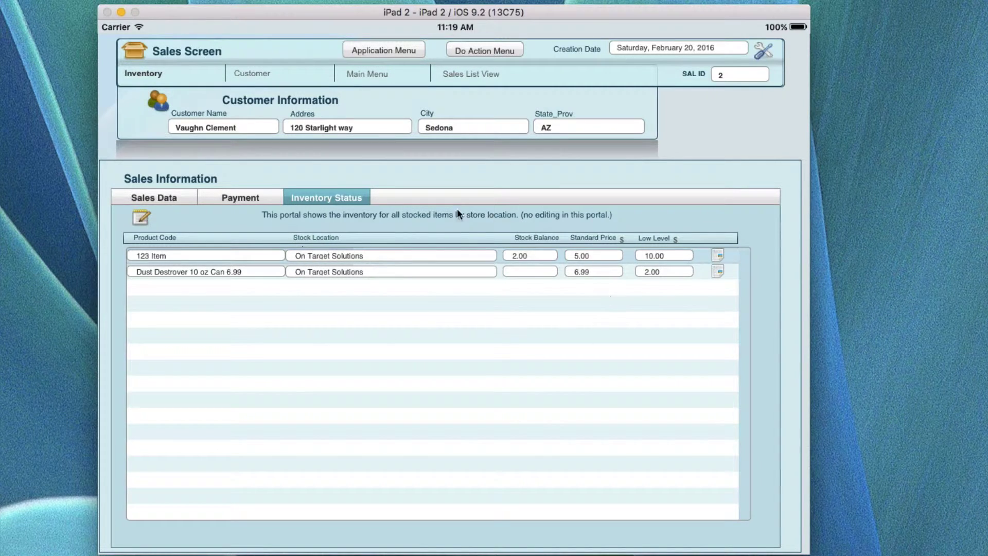
click(144, 198)
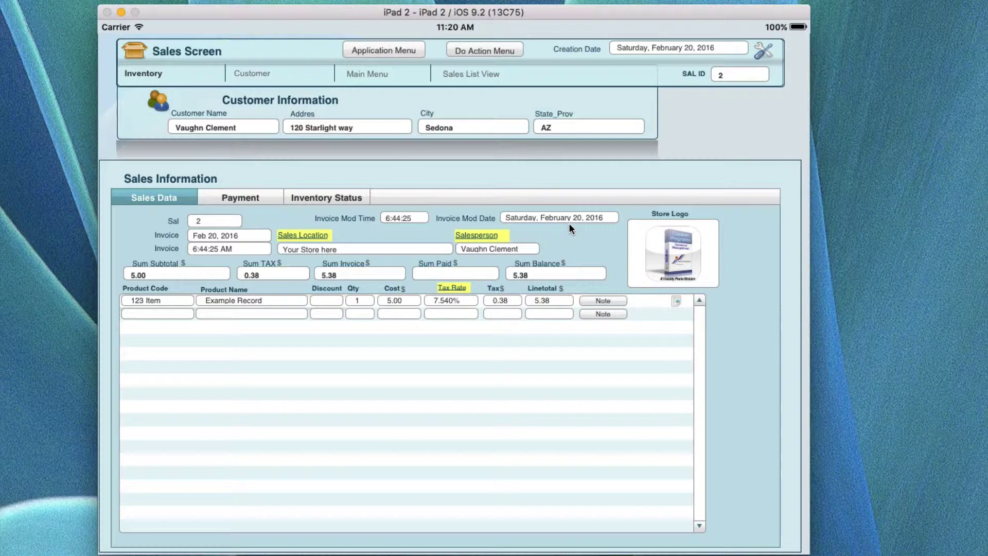
Step: View the salesperson list and its available record actions, and return to the Sales Screen
click(474, 235)
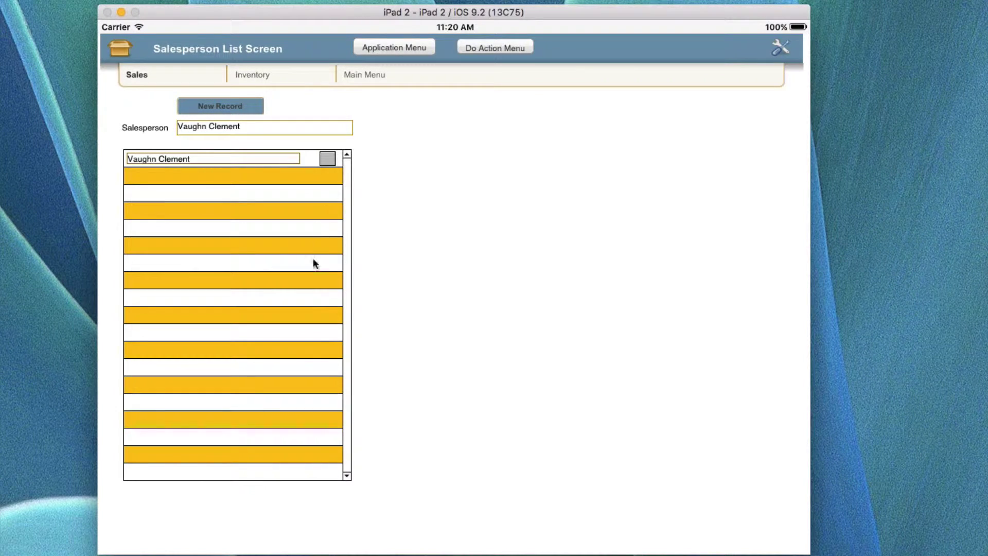
click(326, 160)
click(485, 46)
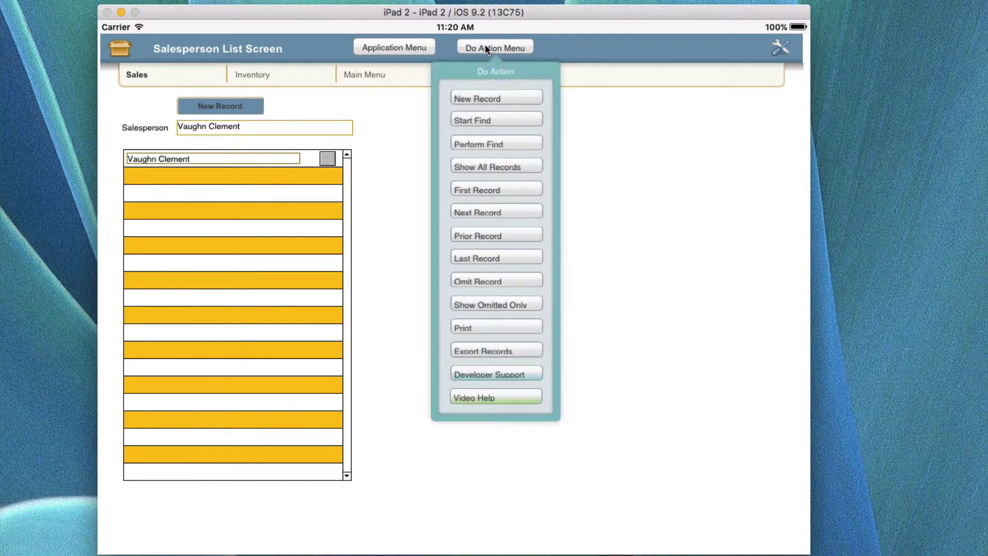
click(632, 127)
click(388, 47)
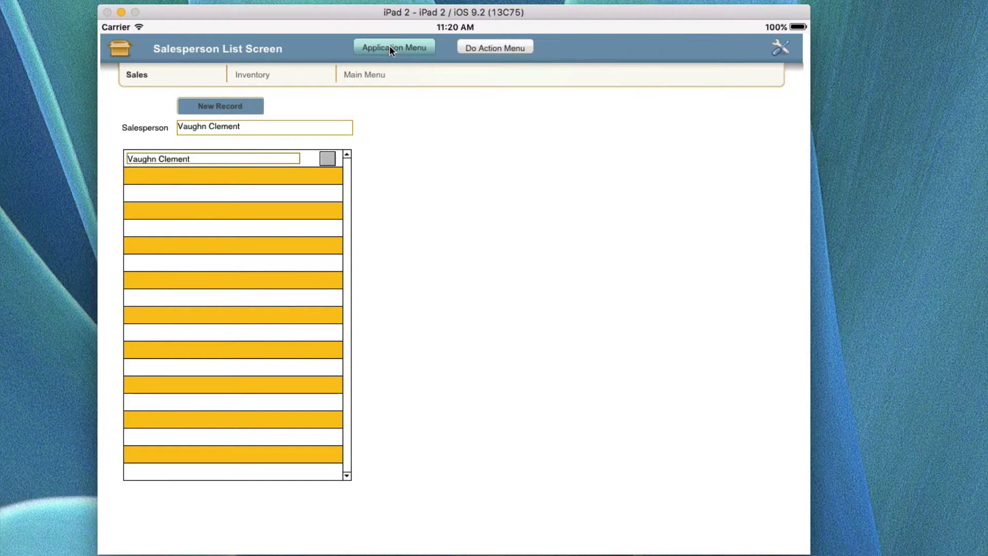
click(493, 179)
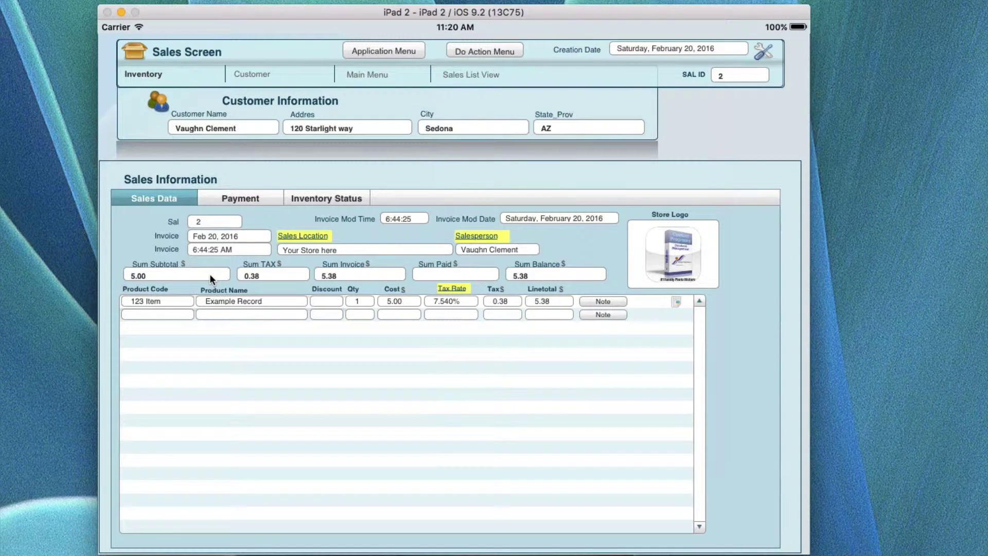
Step: View the product code choices for the first line item without changing it
click(174, 301)
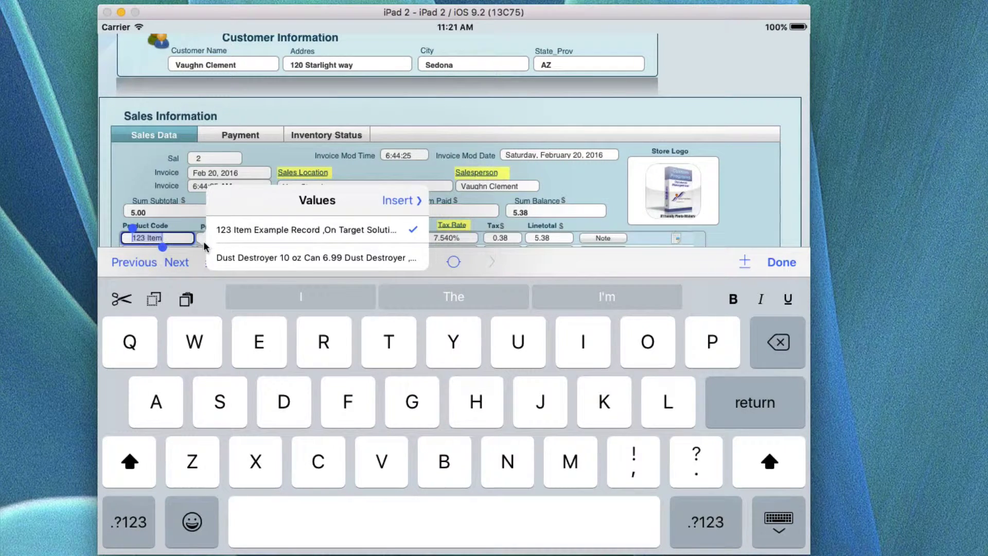
click(188, 220)
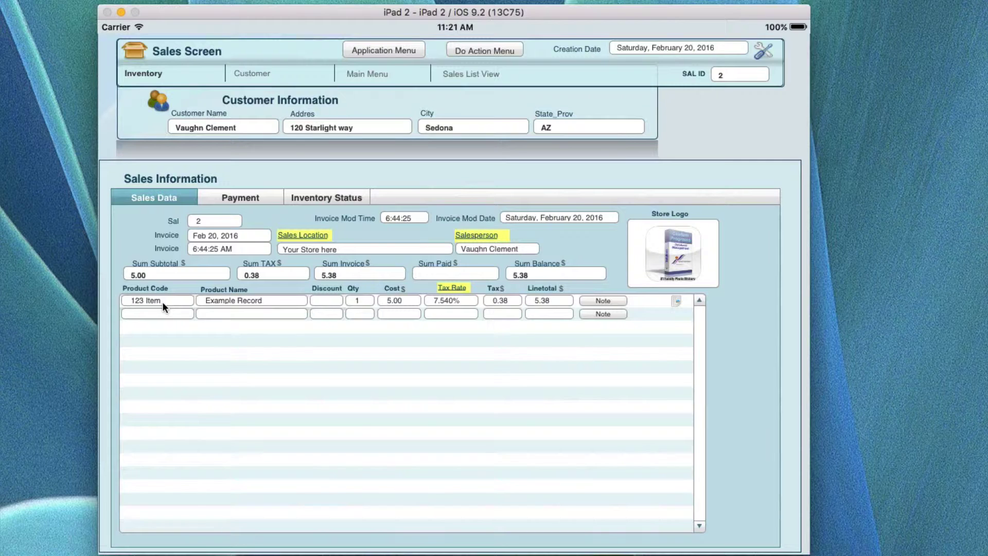
Step: Try entering "Du" as the product code on the empty second line item, clear it and finish editing
click(164, 313)
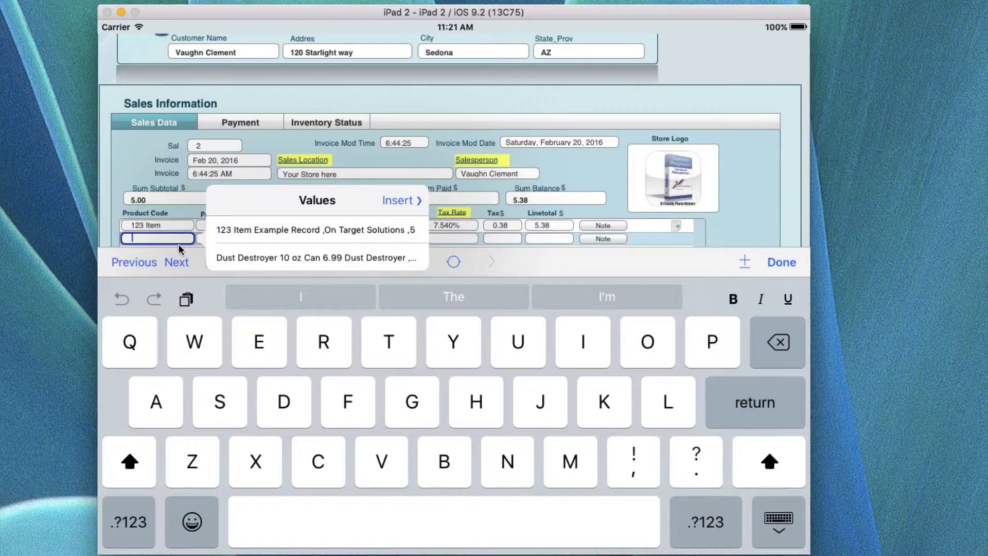
text(Du)
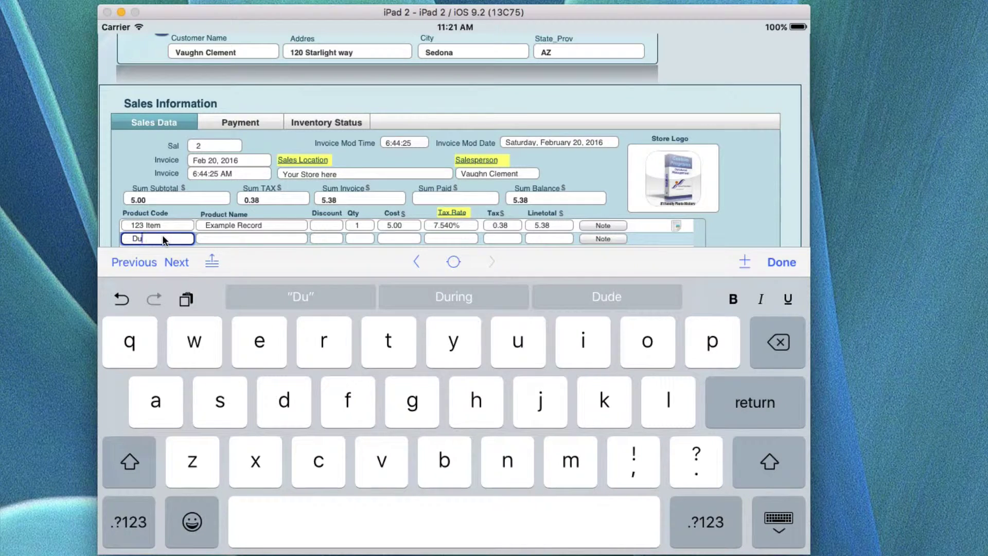
key(BackSpace)
key(BackSpace)
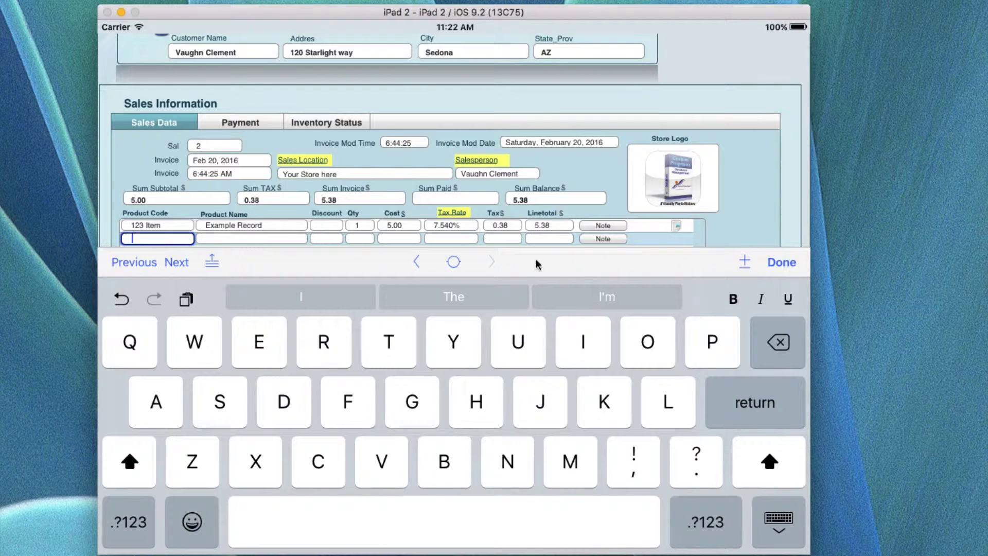
click(779, 263)
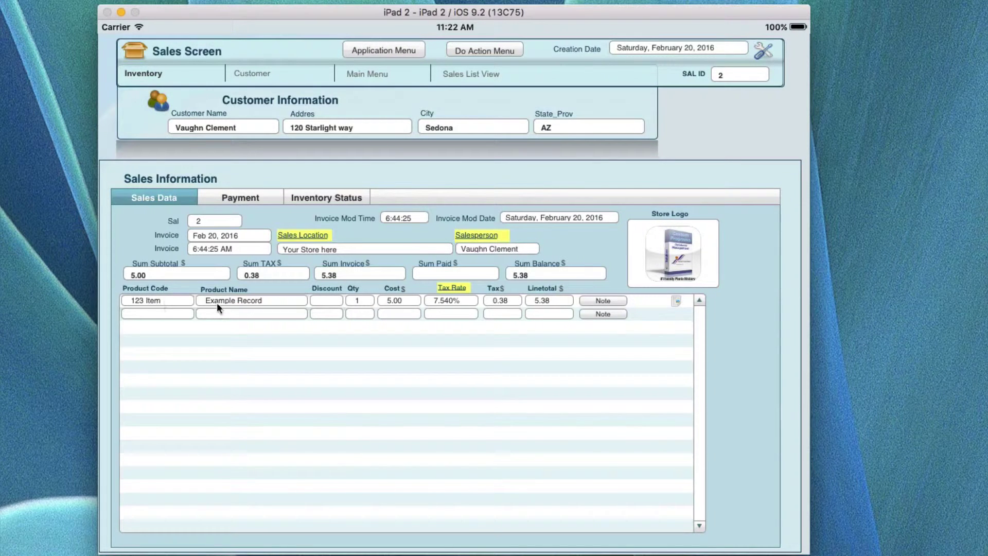
Step: Look at the tax rate list, return to the sale and view the tax rate choices for the first line item
click(234, 299)
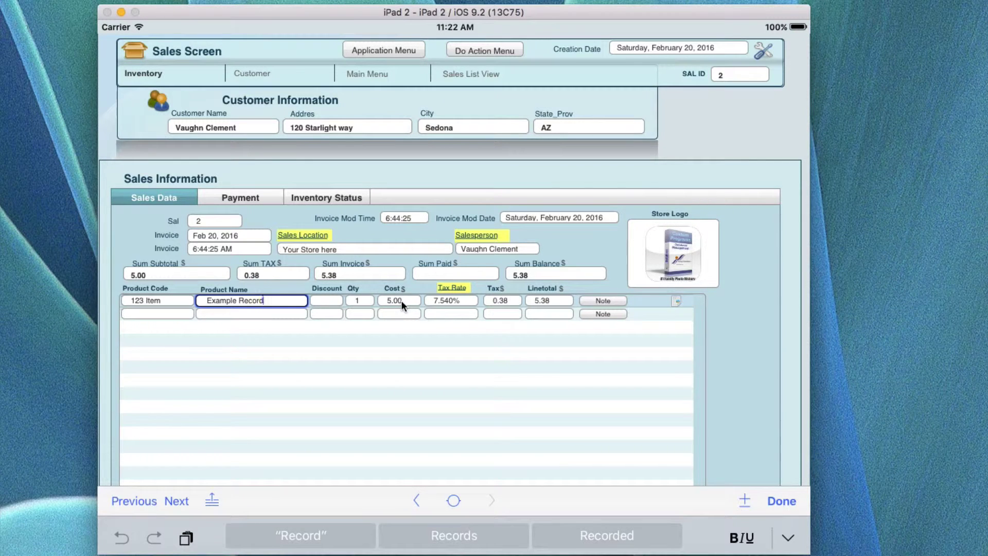
click(448, 287)
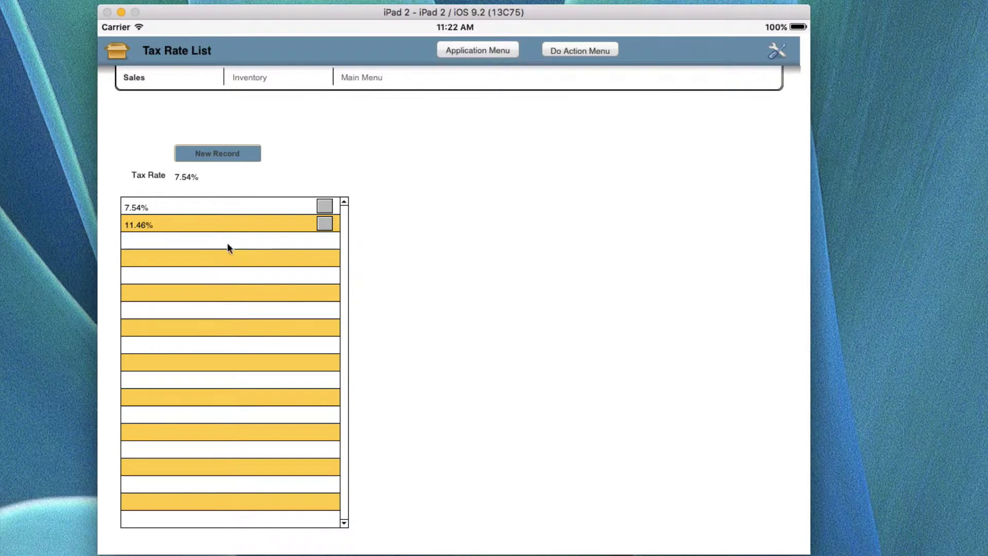
click(135, 78)
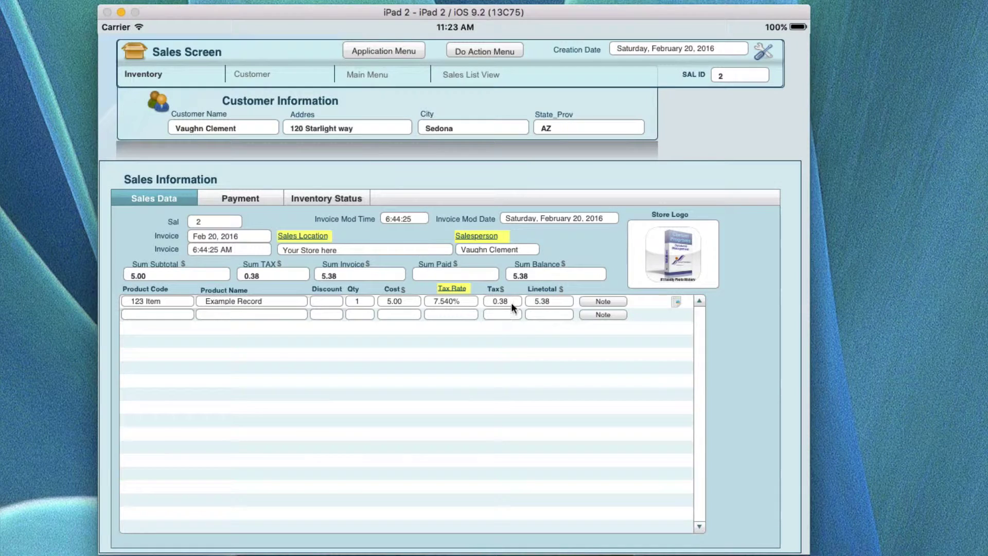
click(463, 299)
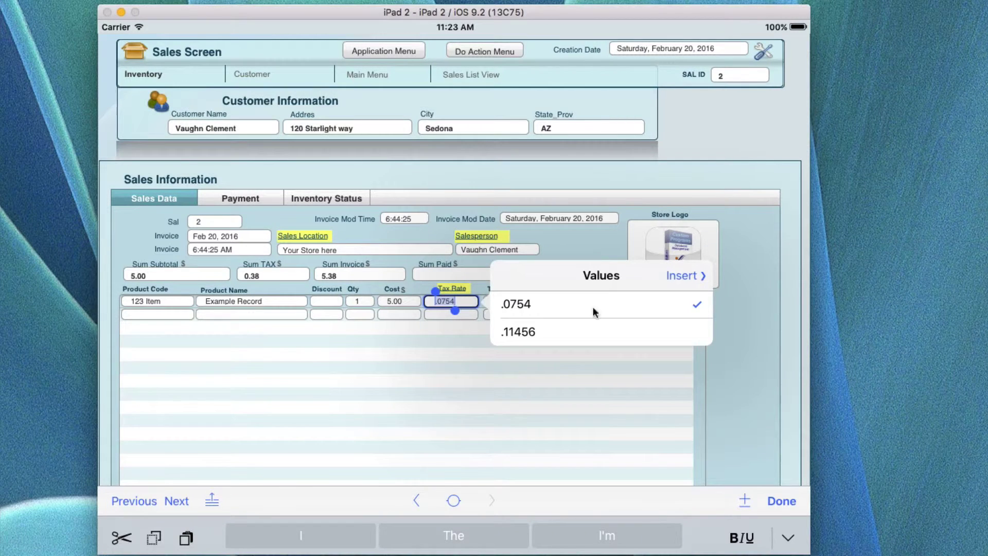
click(474, 284)
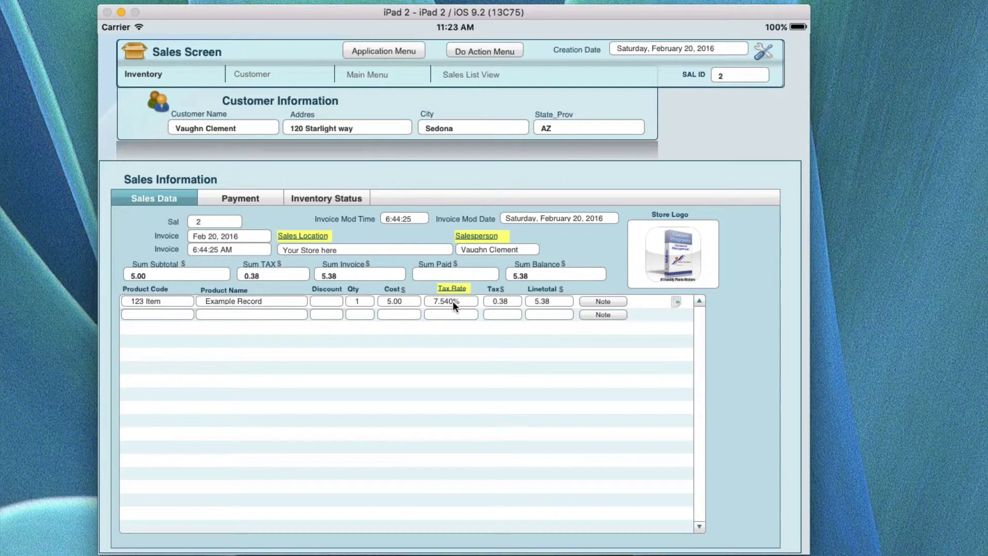
Step: Review the currency symbol choices for the Tax and Linetotal columns, keeping $
click(502, 289)
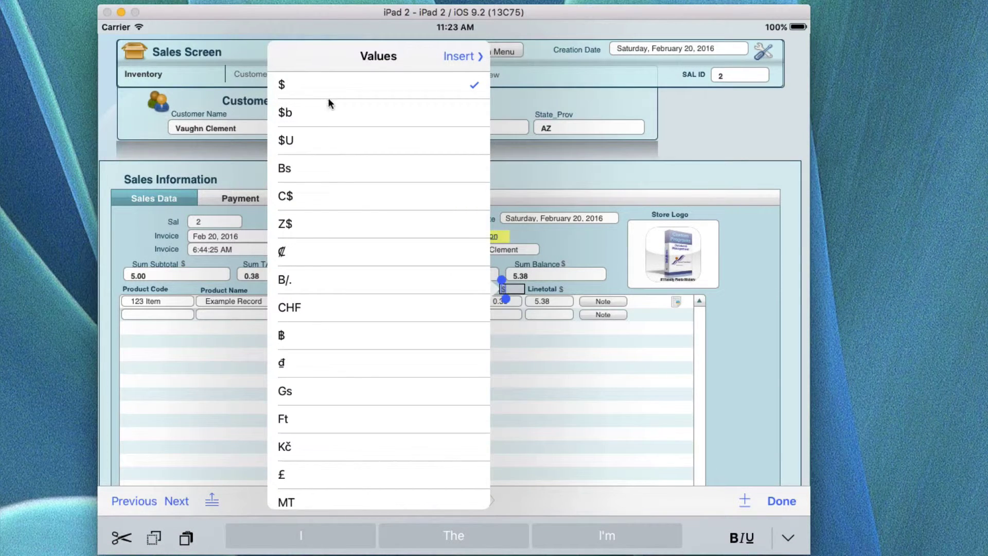
click(303, 85)
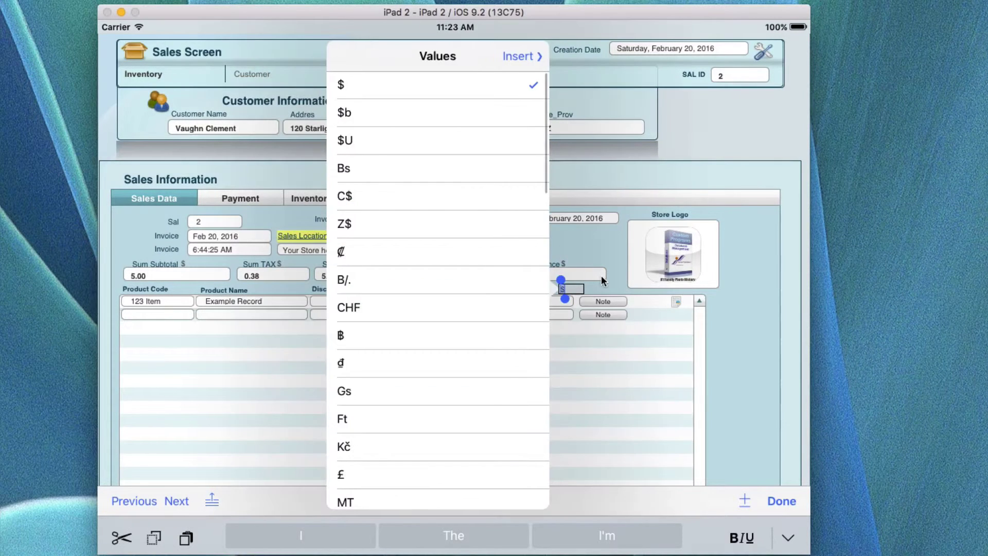
click(602, 282)
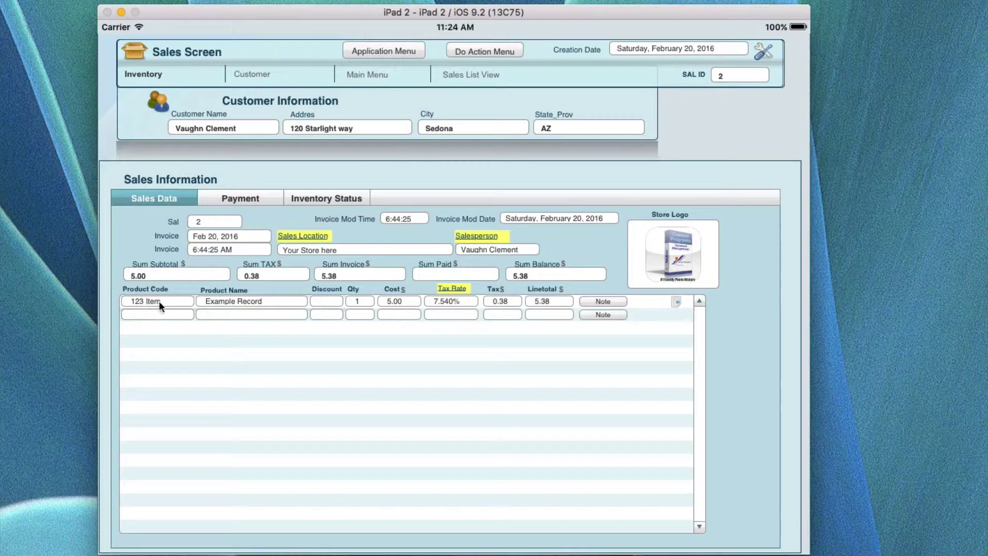
Step: Compare the product code choices on the filled first line and the empty second line, leaving both as they are
click(170, 301)
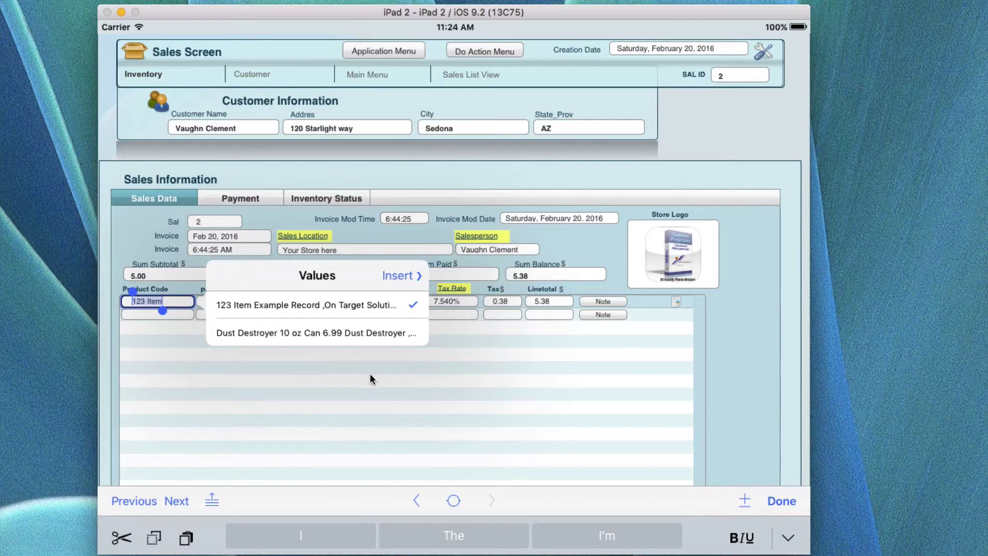
click(177, 314)
click(178, 314)
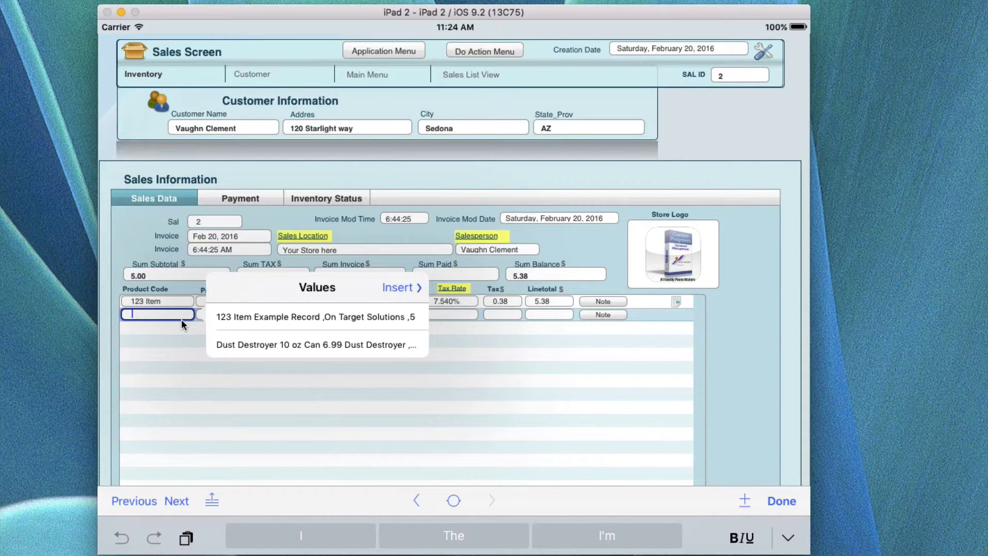
click(721, 372)
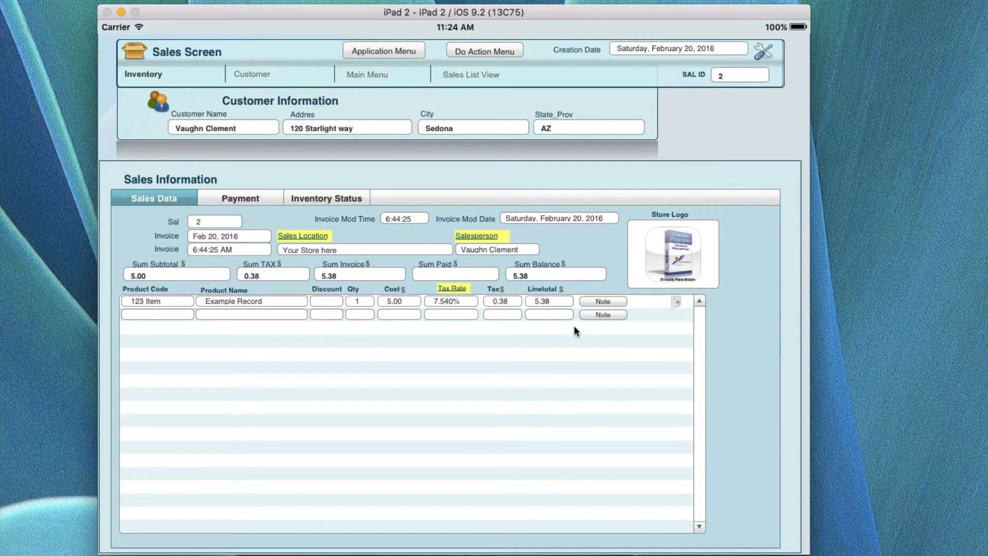
Step: Open the status note of the first line item to view it and close it
click(599, 301)
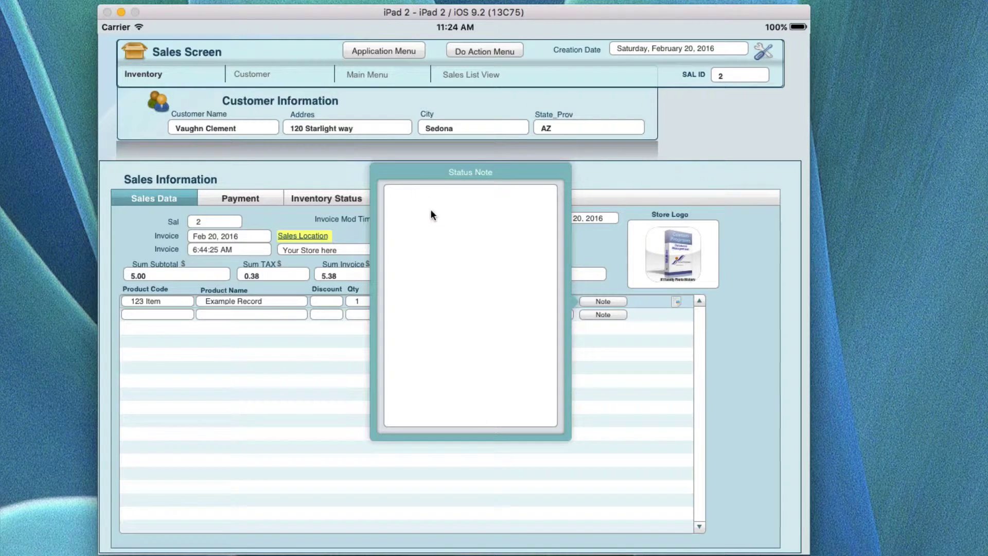
click(762, 332)
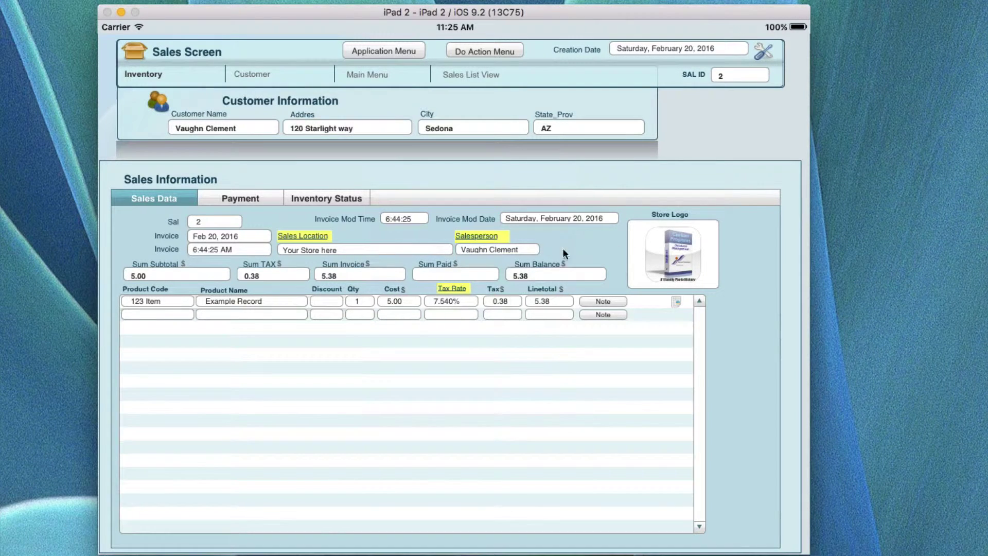
Step: Go to the Sales Portal Screen and open its Status Notes field for editing
click(386, 51)
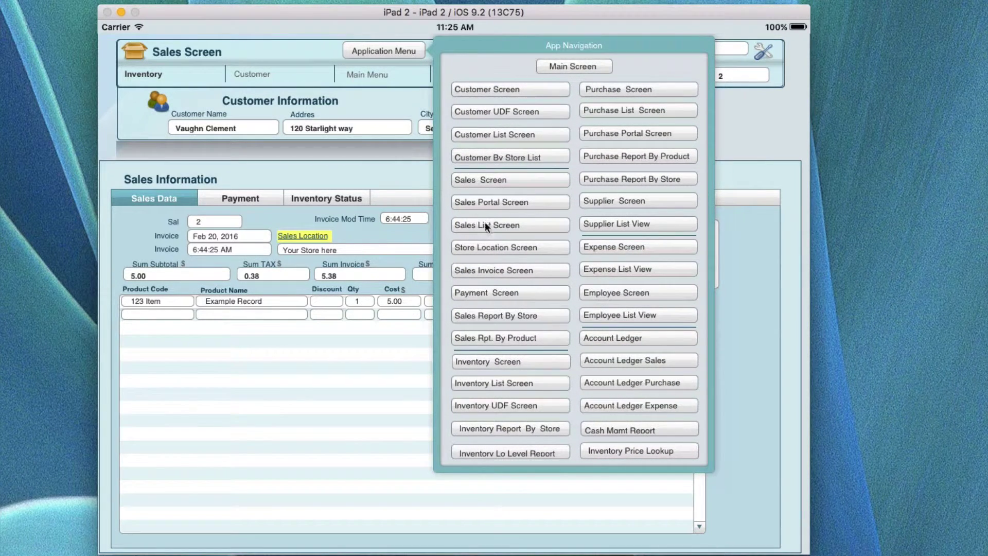
click(487, 203)
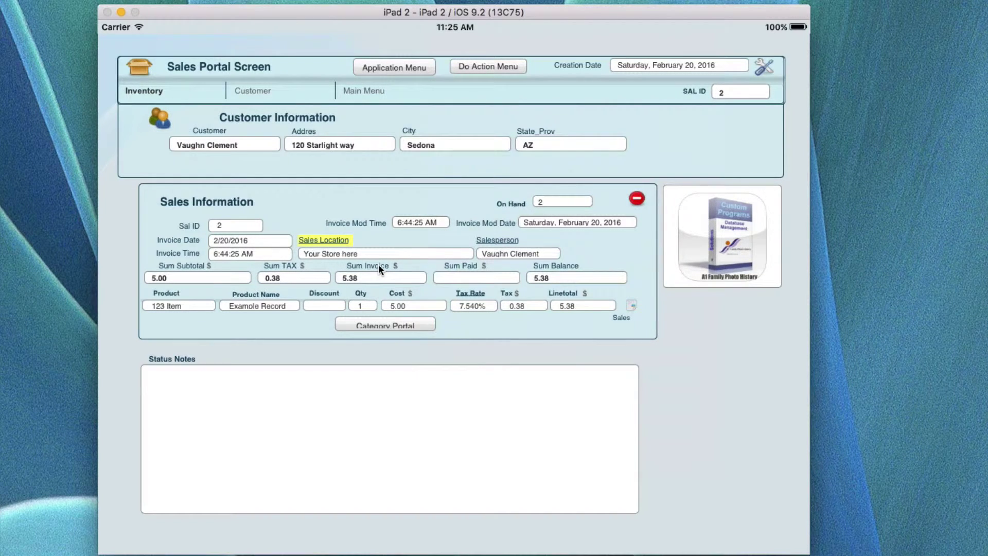
click(247, 405)
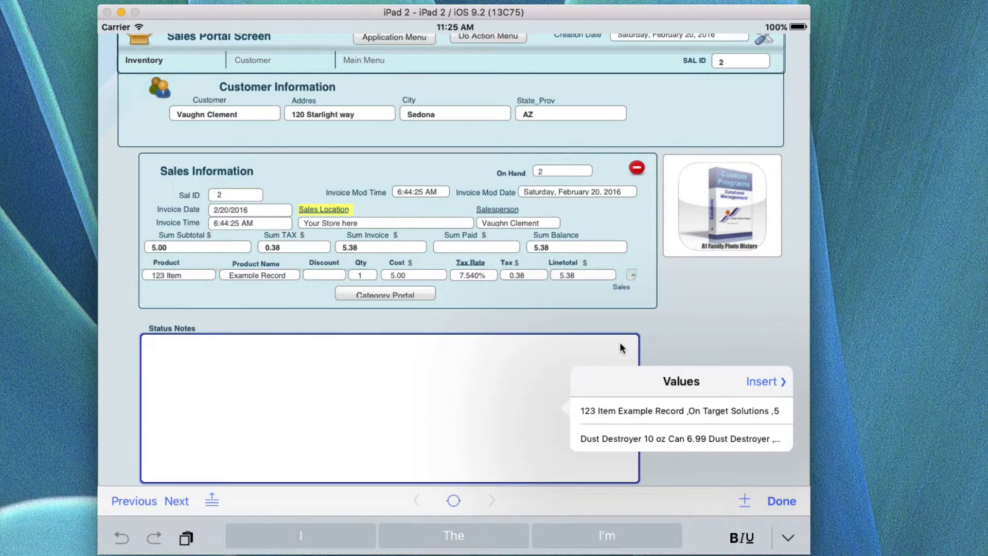
Step: Leave the Status Notes field, go to the Sales List Screen and inspect the first sale's Sum Paid field without entering anything
click(669, 333)
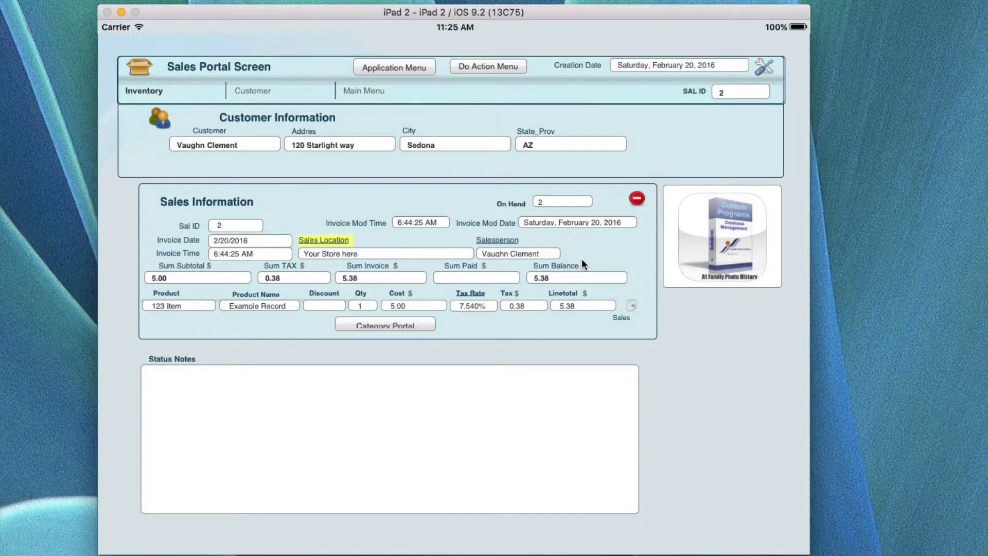
click(396, 68)
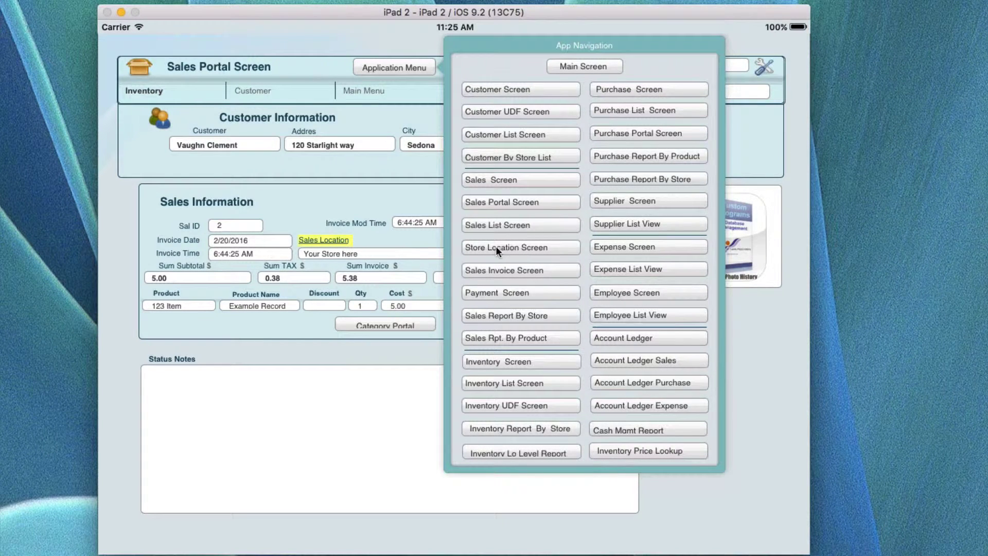
click(494, 227)
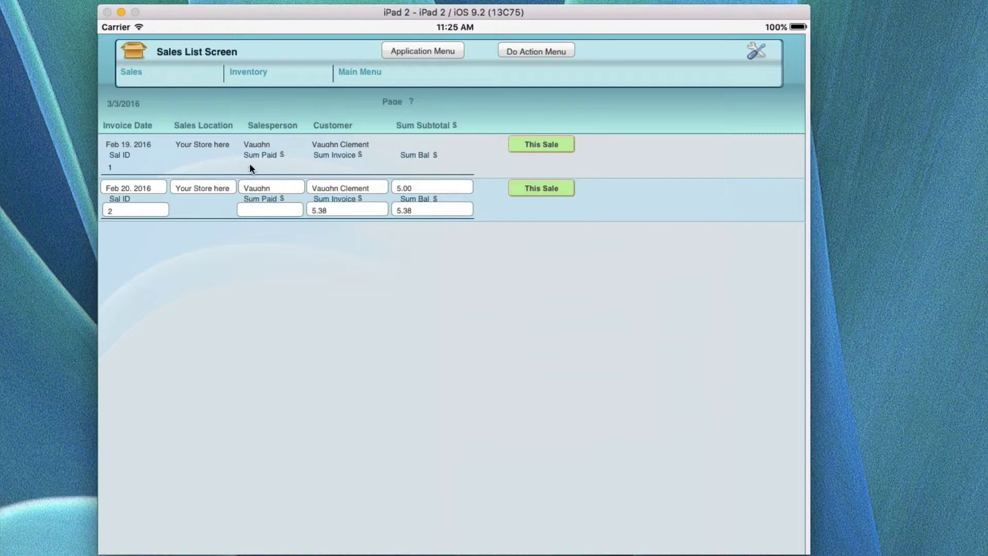
click(251, 165)
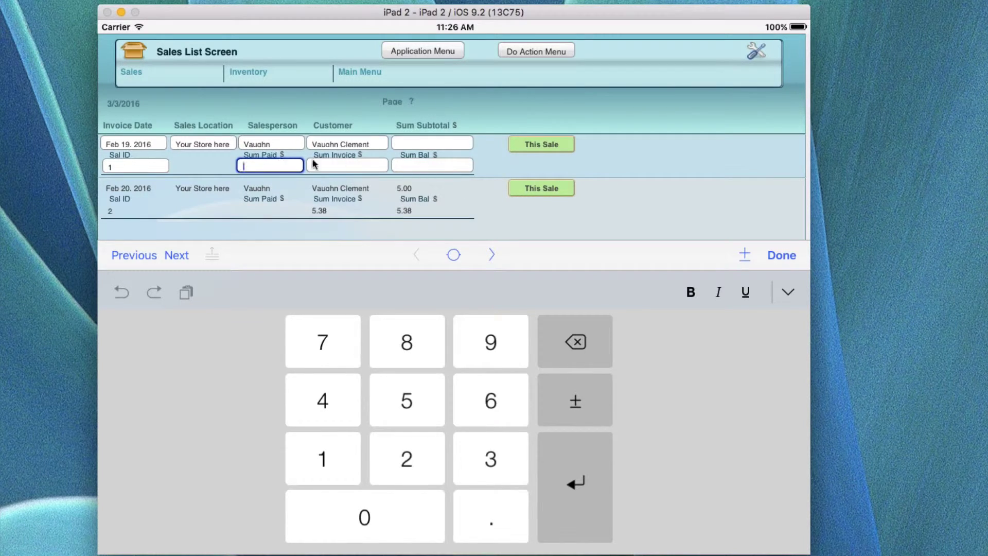
click(606, 180)
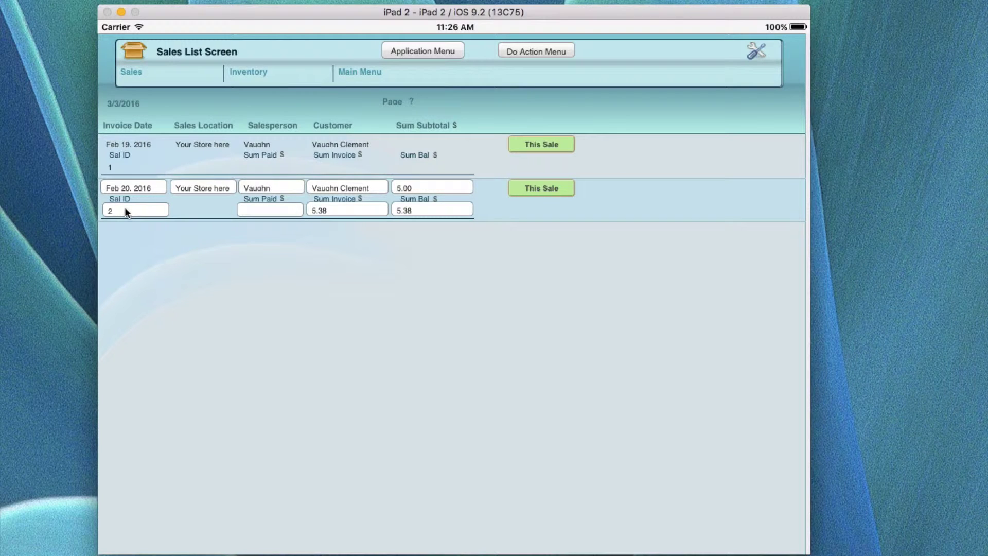
Step: Go to the Sales Invoice Screen and look over its available record actions without running any
click(415, 52)
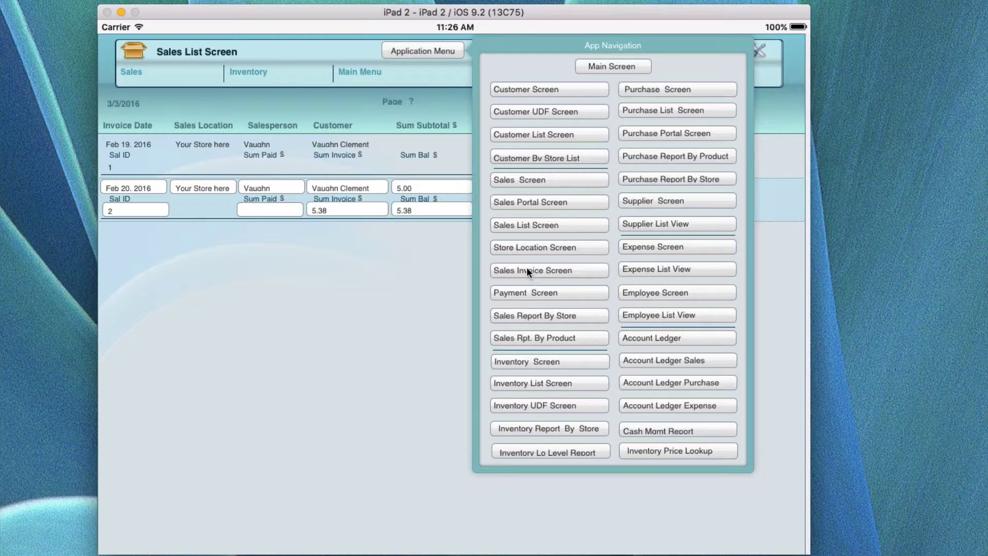
click(527, 269)
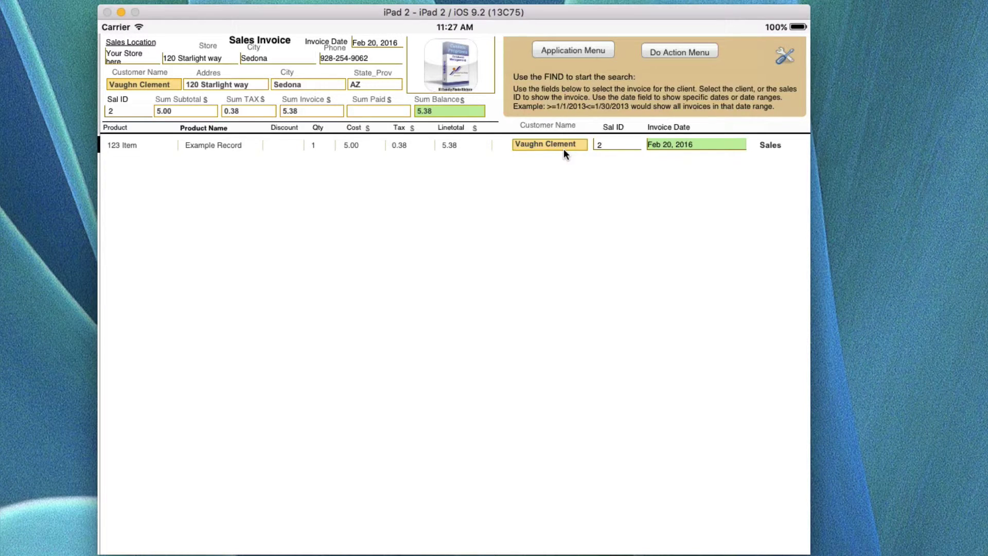
click(653, 53)
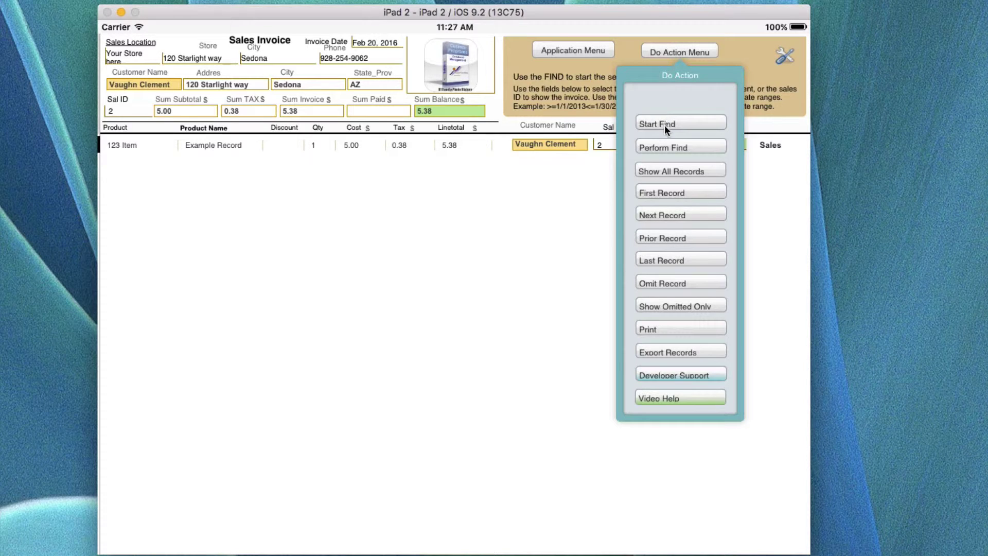
click(705, 54)
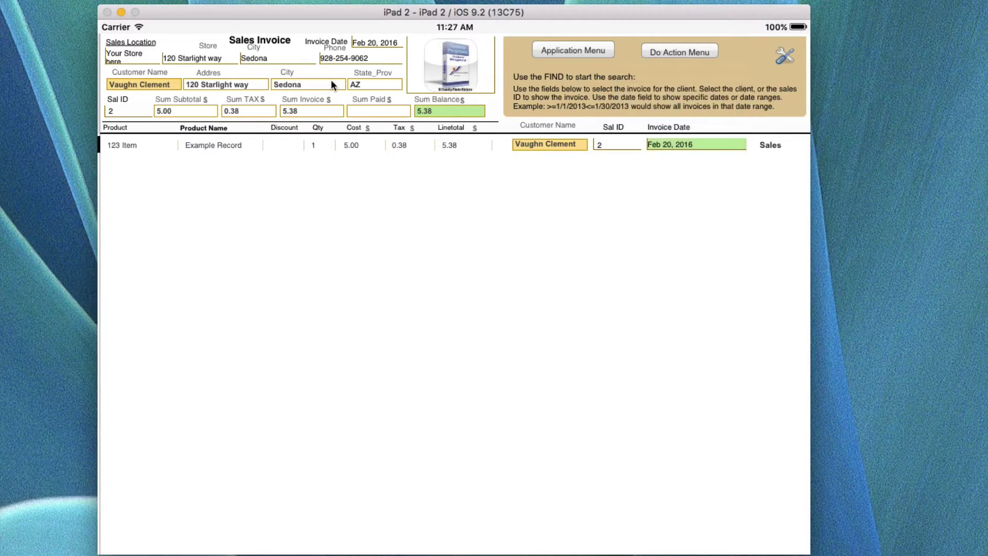
Step: View the Payment Screen, and from there bring up the Sales Report By Store
click(591, 51)
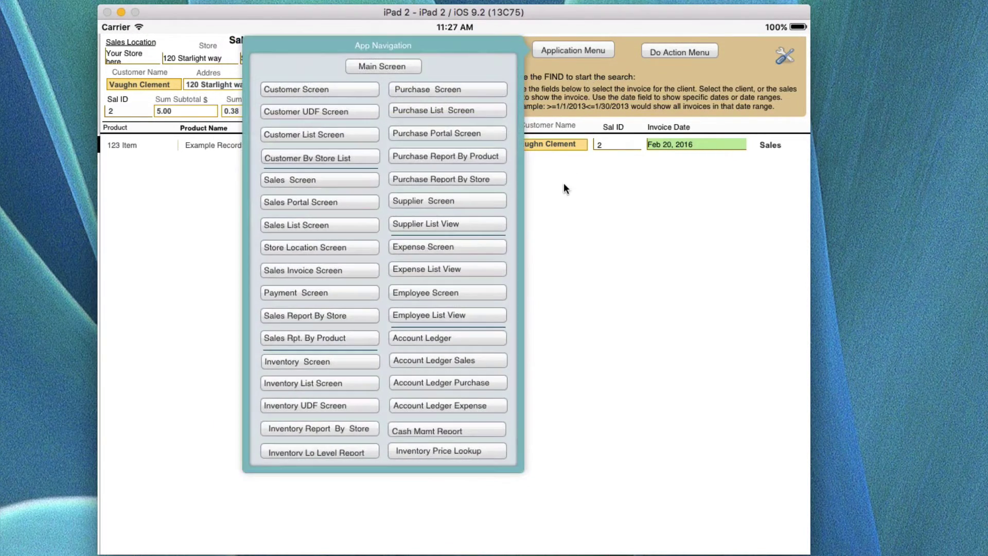
click(280, 293)
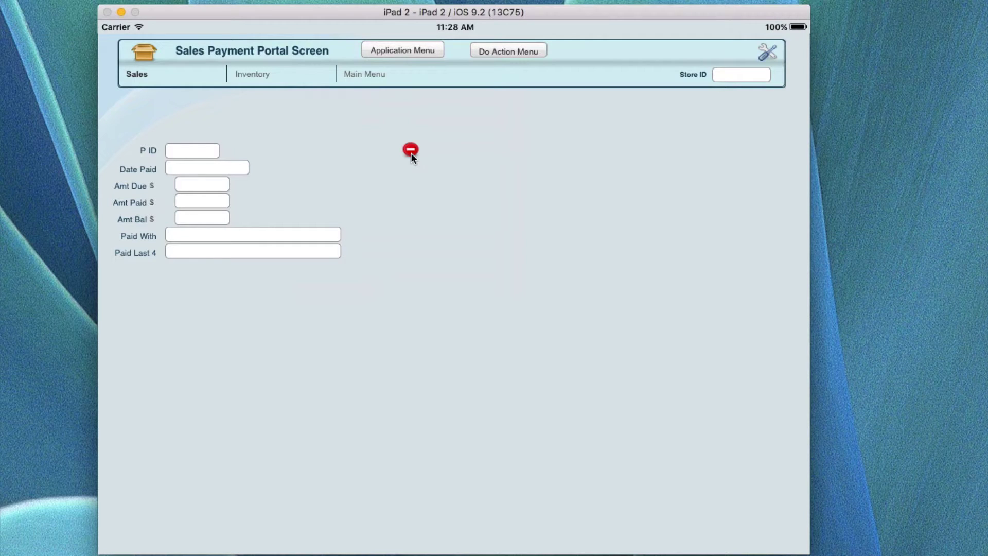
click(394, 51)
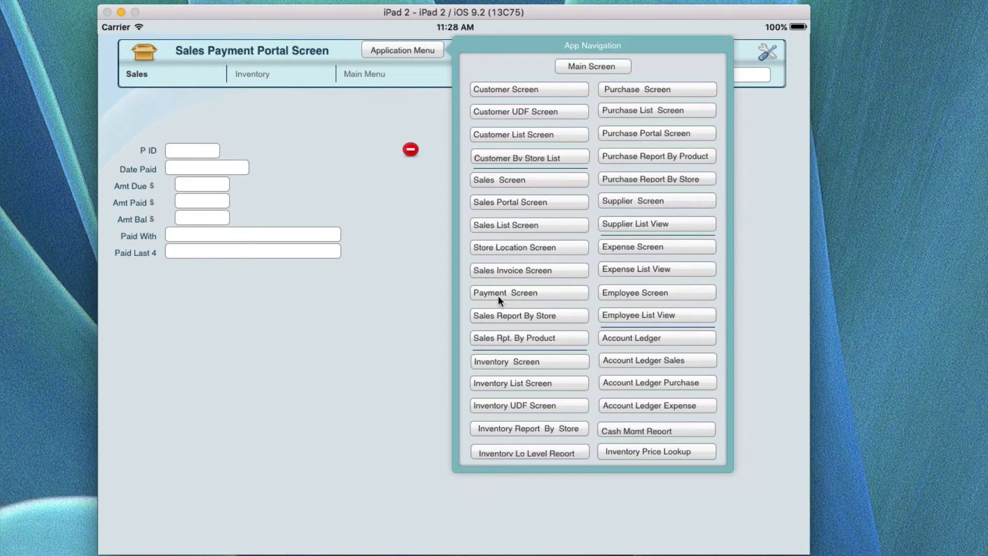
click(499, 318)
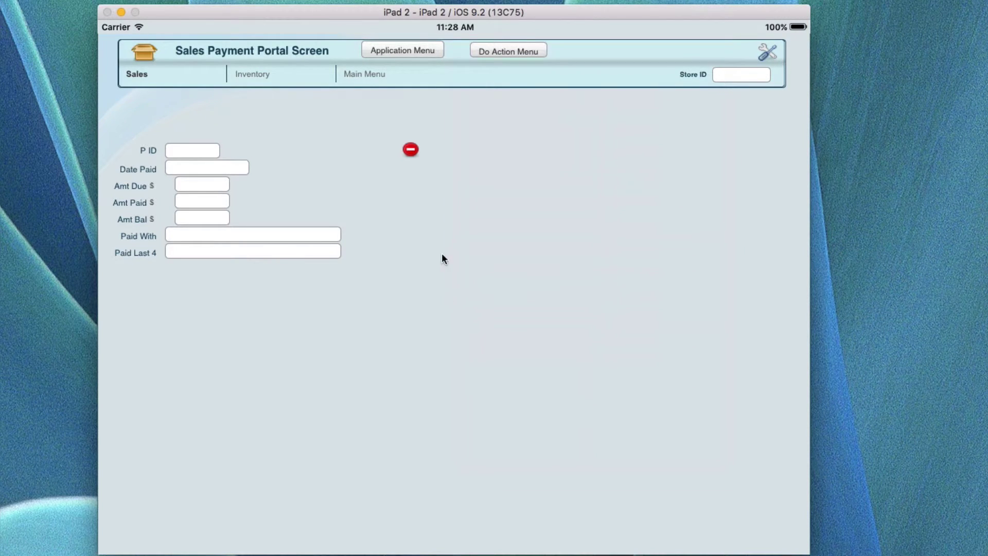
click(391, 51)
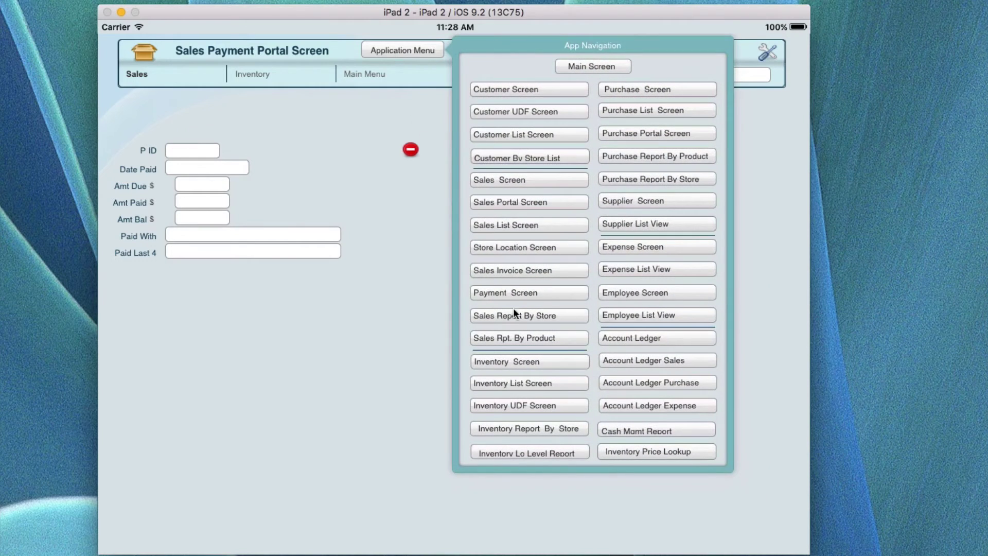
click(504, 315)
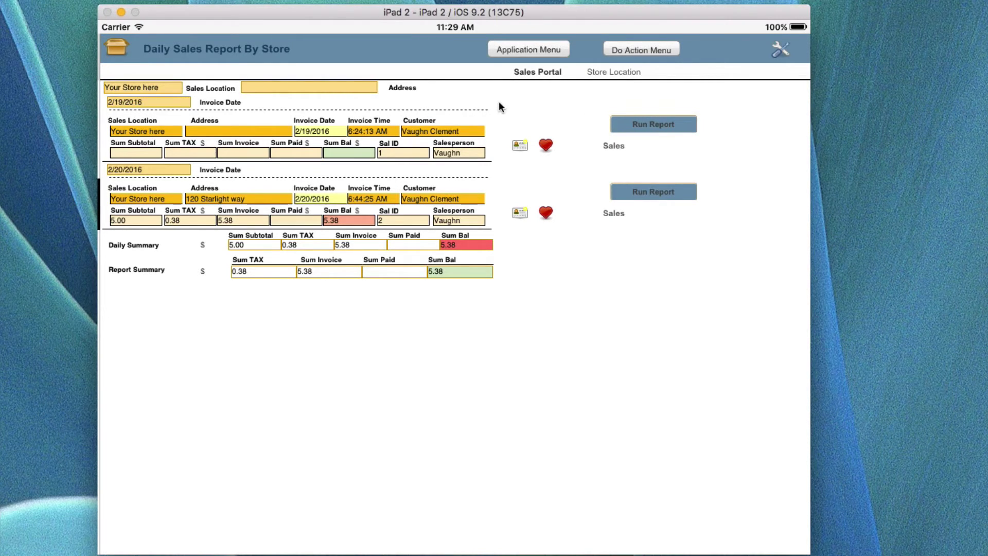
Step: Bring up the Sales Report By Product and follow the Sales link beside the 123 Item line
click(517, 49)
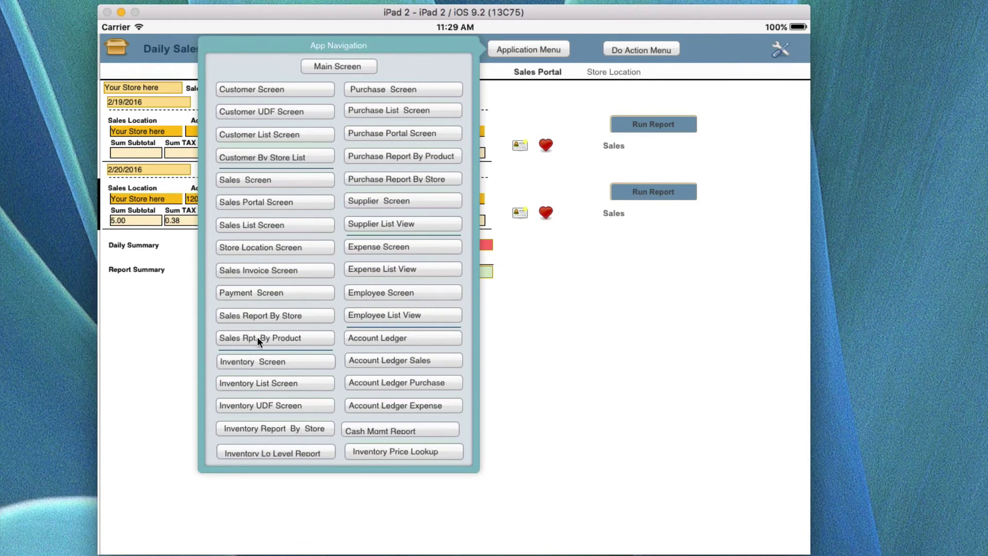
click(257, 337)
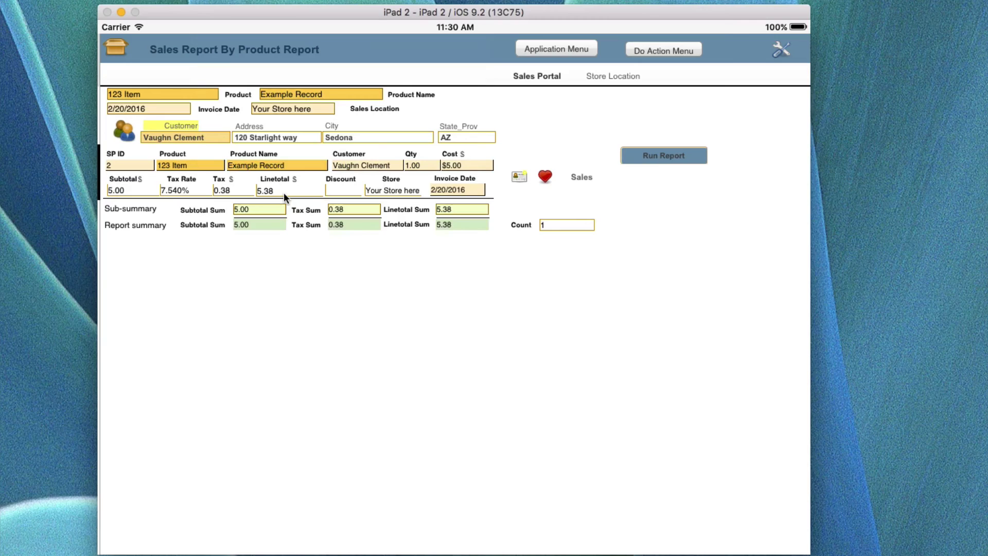
click(538, 50)
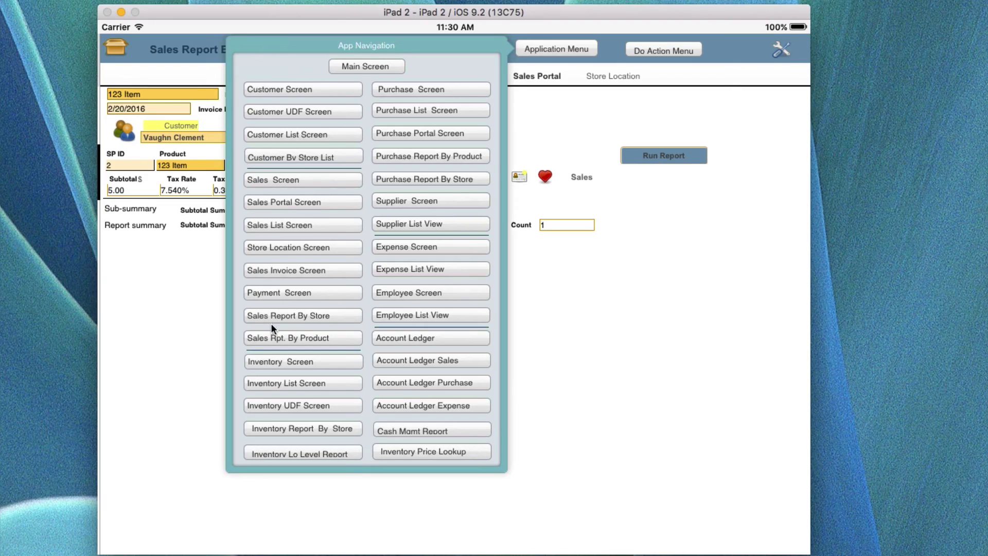
click(606, 289)
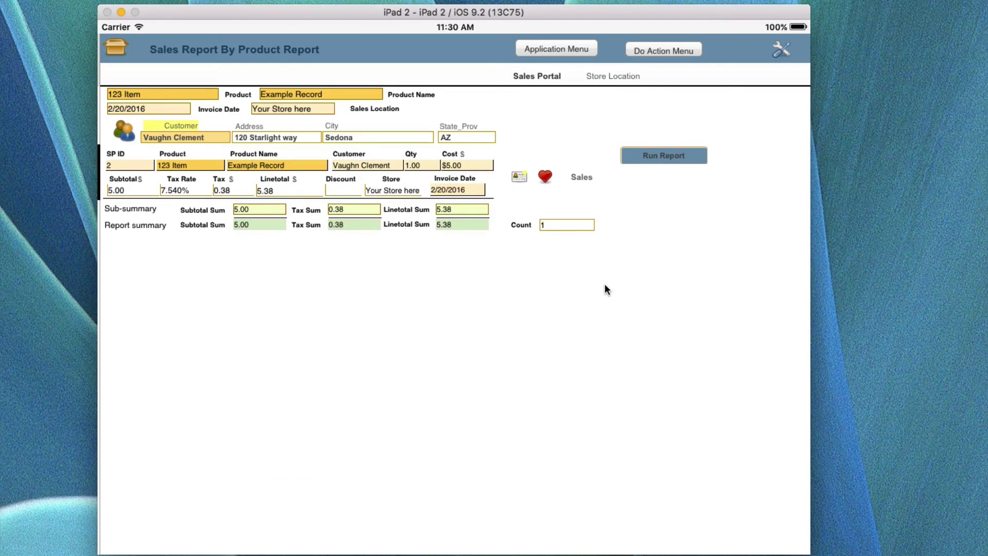
click(578, 177)
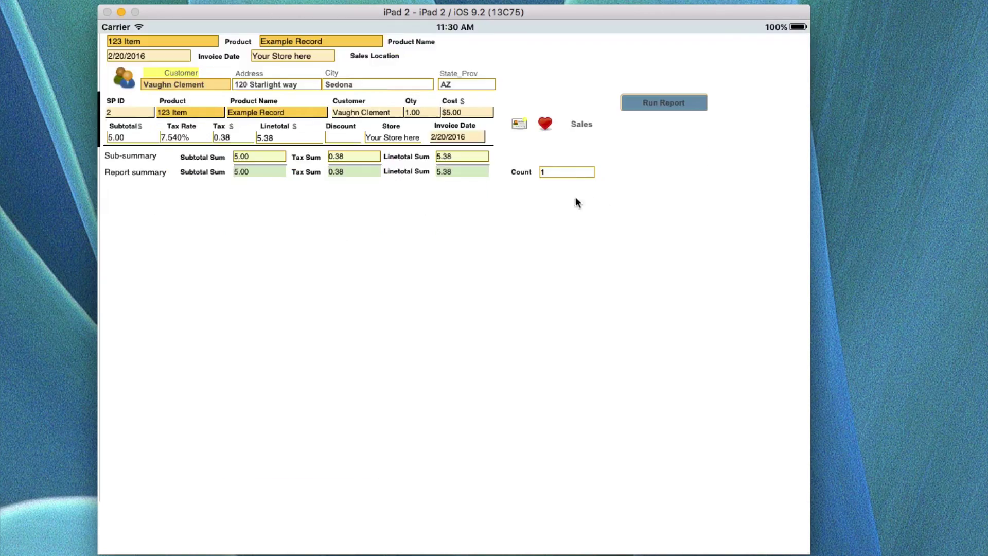